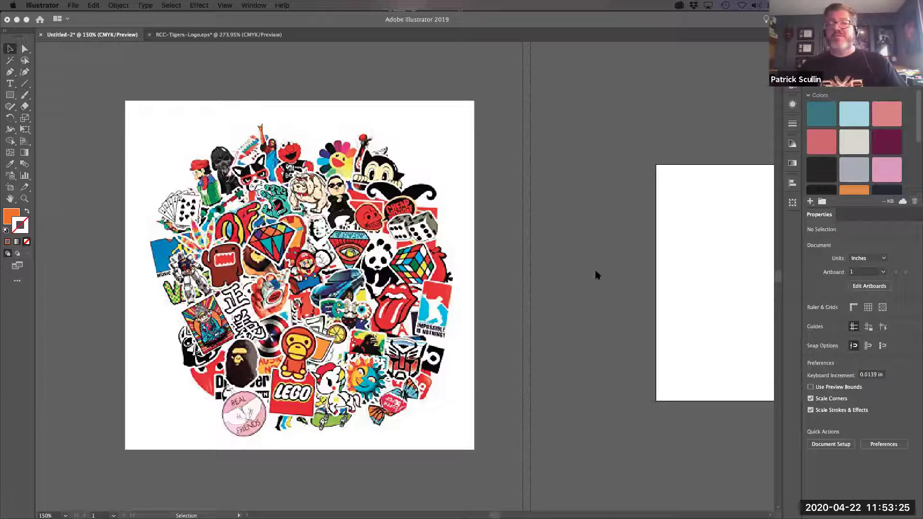
Step: Pan the view from the sticker collage over to the blank square artboard
click(581, 256)
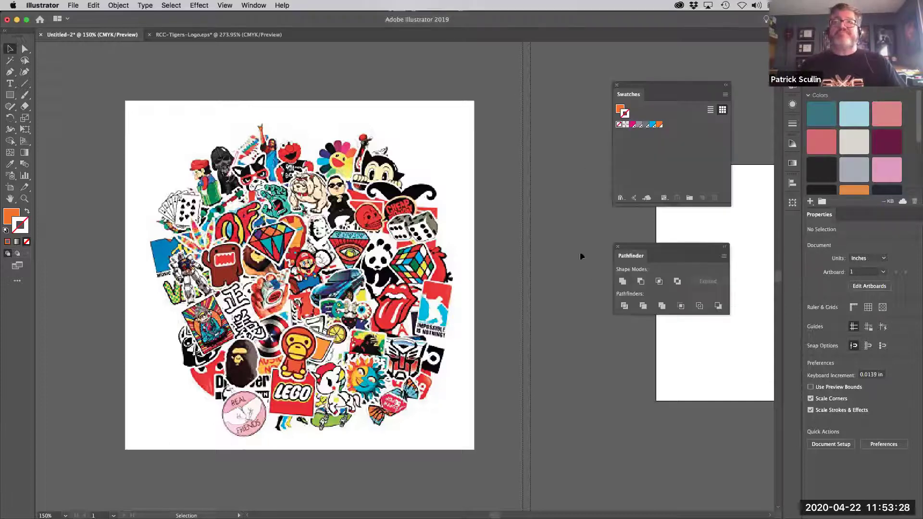
mouse_move(671, 377)
mouse_down()
mouse_move(254, 325)
mouse_move(255, 337)
mouse_up()
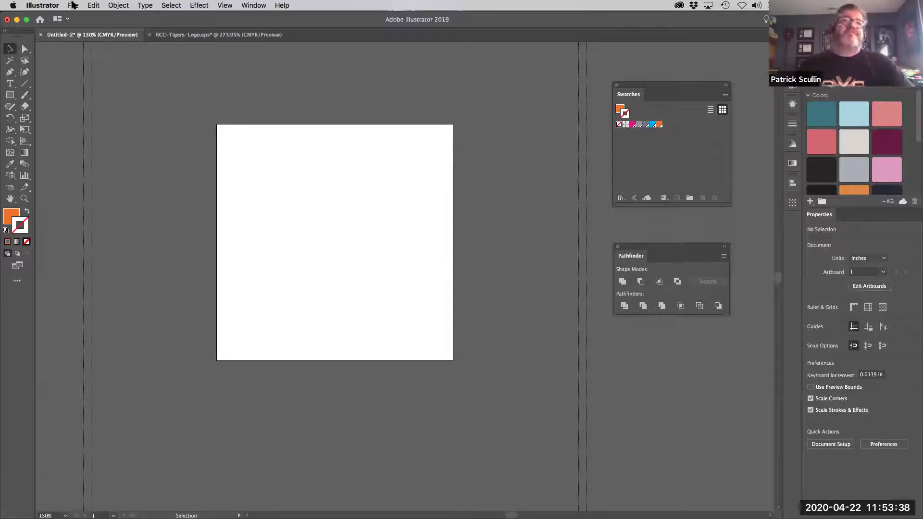
Step: Place Italy-Vernazza-Redbubble.png from the Demo - Sticker folder
click(72, 5)
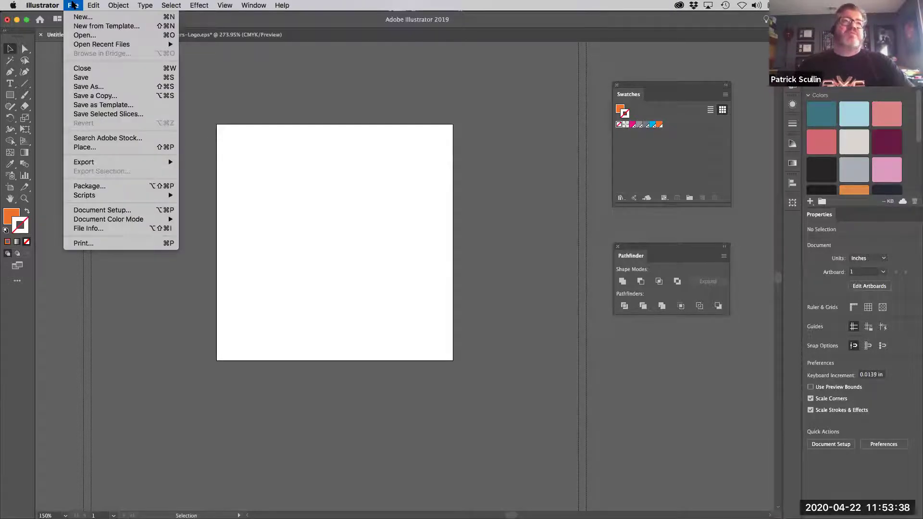
click(105, 148)
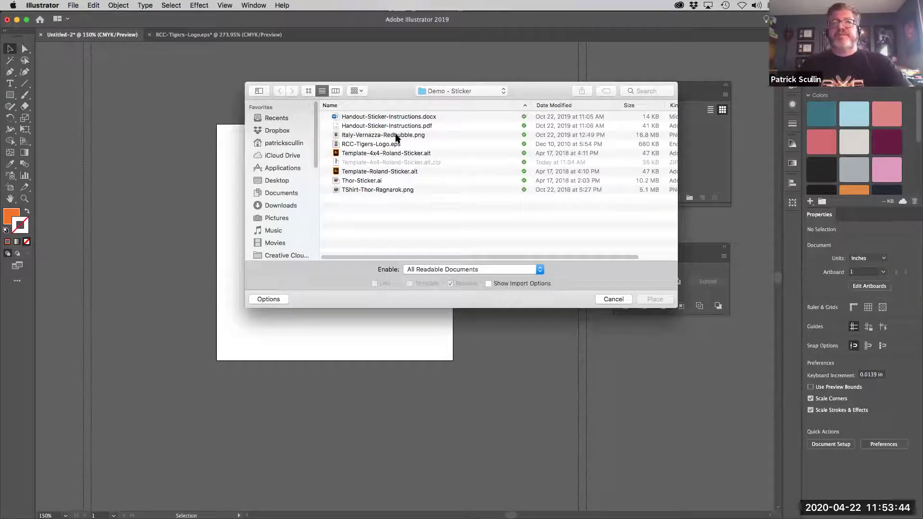
click(395, 137)
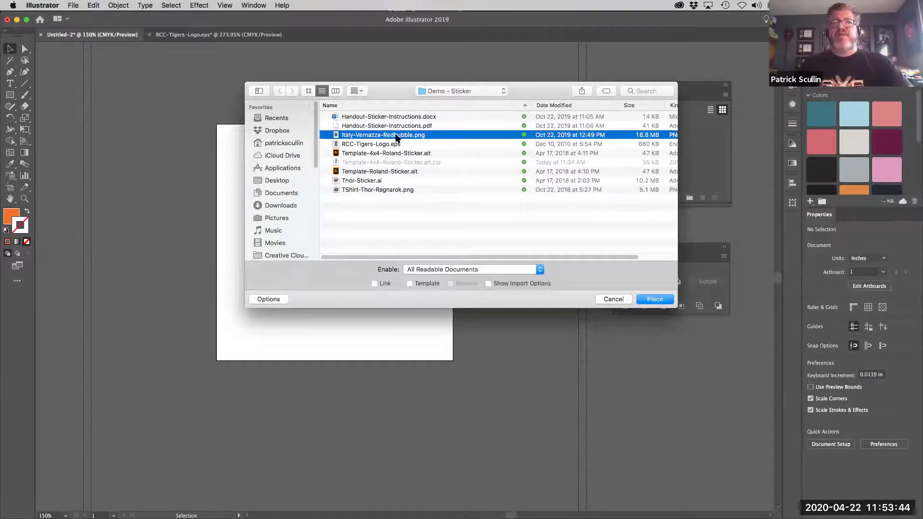
click(654, 299)
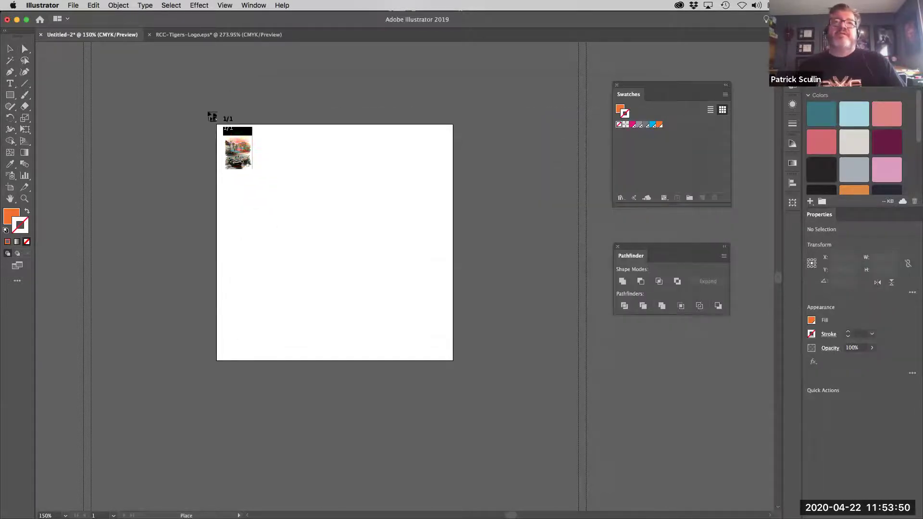
Step: Drop the Vernazza painting and scale it down proportionally
click(208, 113)
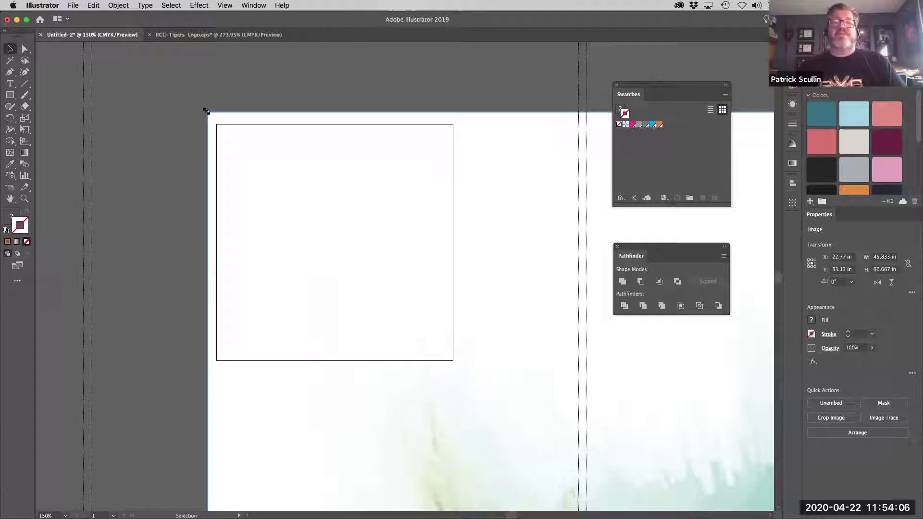
drag(207, 111, 404, 398)
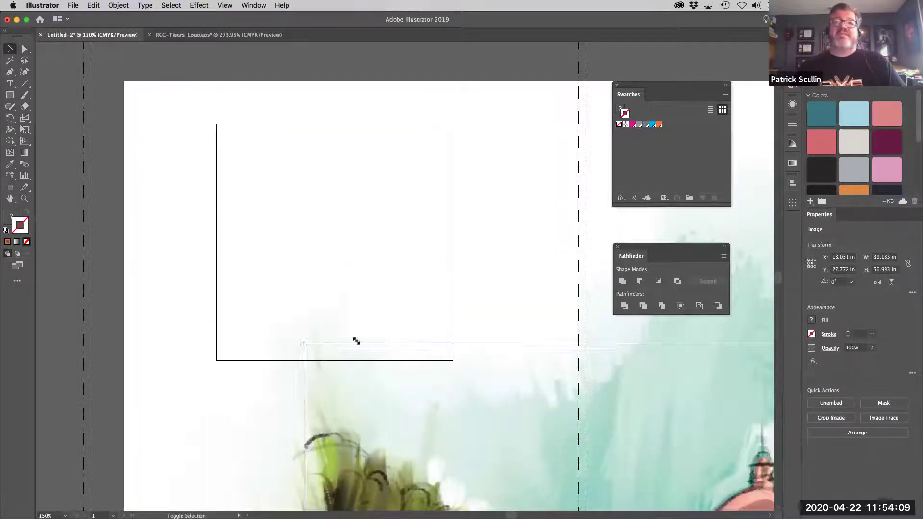
drag(224, 119, 450, 412)
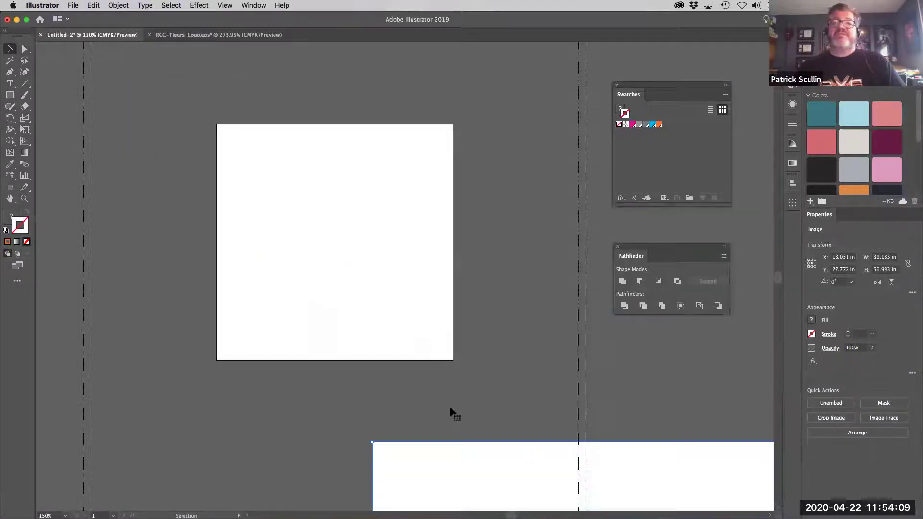
mouse_move(518, 460)
mouse_down()
mouse_move(161, 83)
mouse_move(141, 167)
mouse_move(299, 435)
mouse_up()
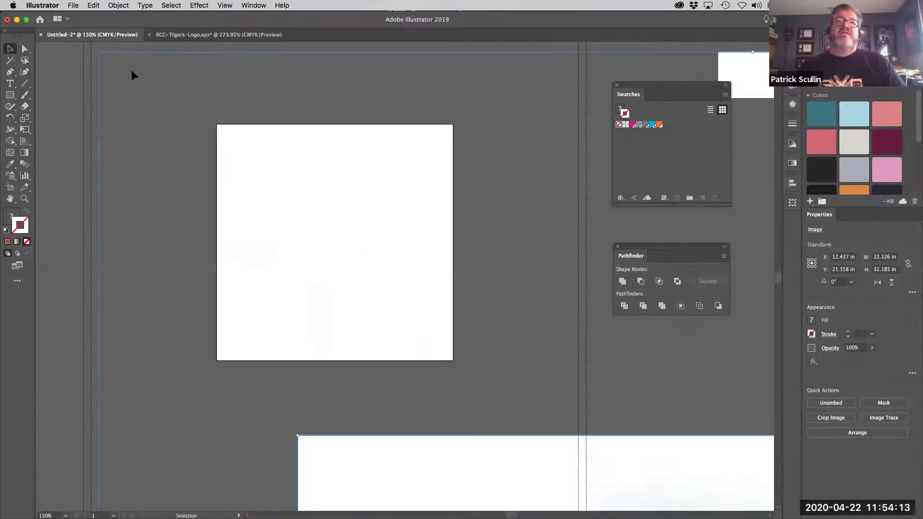
mouse_move(132, 75)
mouse_down()
mouse_move(99, 56)
mouse_move(304, 323)
mouse_move(163, 111)
mouse_up()
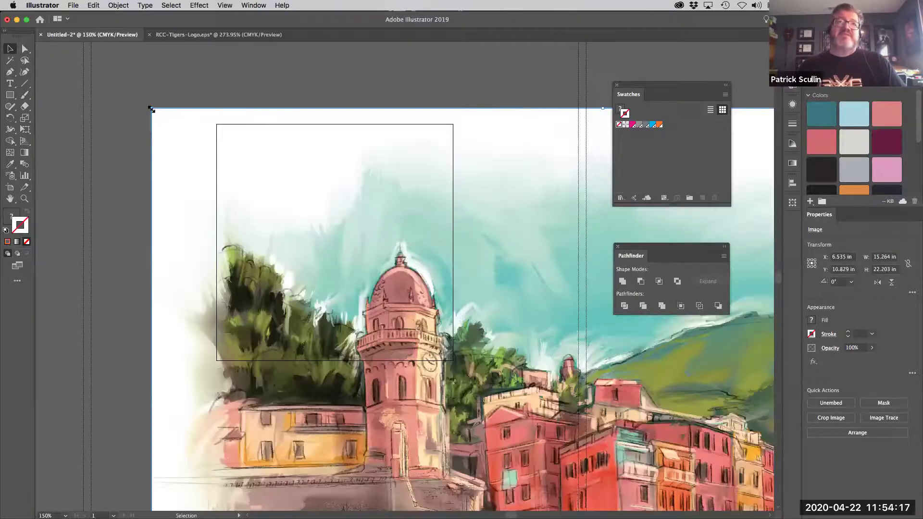
mouse_move(151, 110)
mouse_down()
mouse_move(343, 386)
mouse_move(148, 96)
mouse_up()
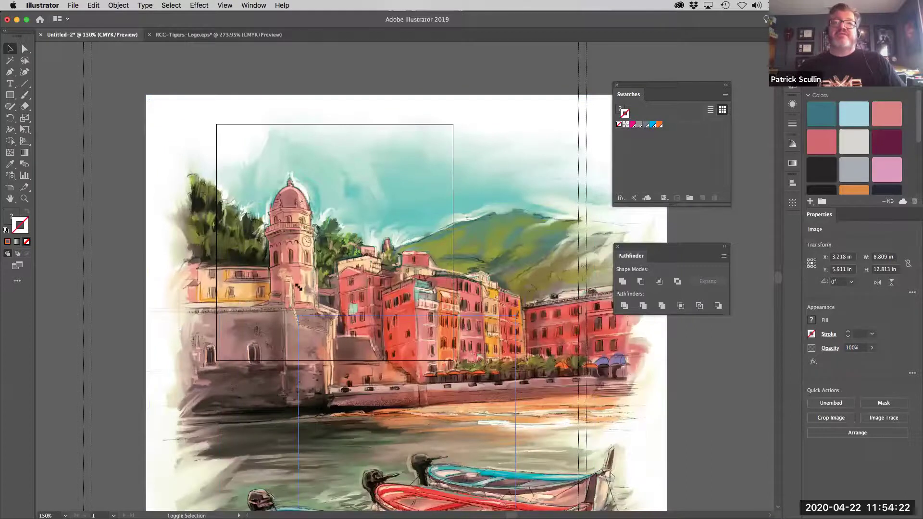
Step: Fit and centre the painting within the square artboard, then deselect it
drag(297, 286, 298, 315)
drag(433, 364, 364, 161)
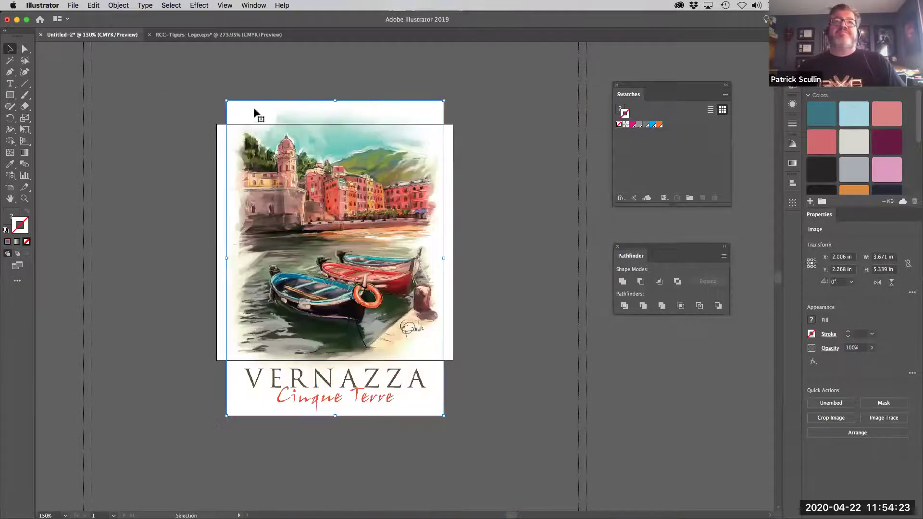
key(super+h)
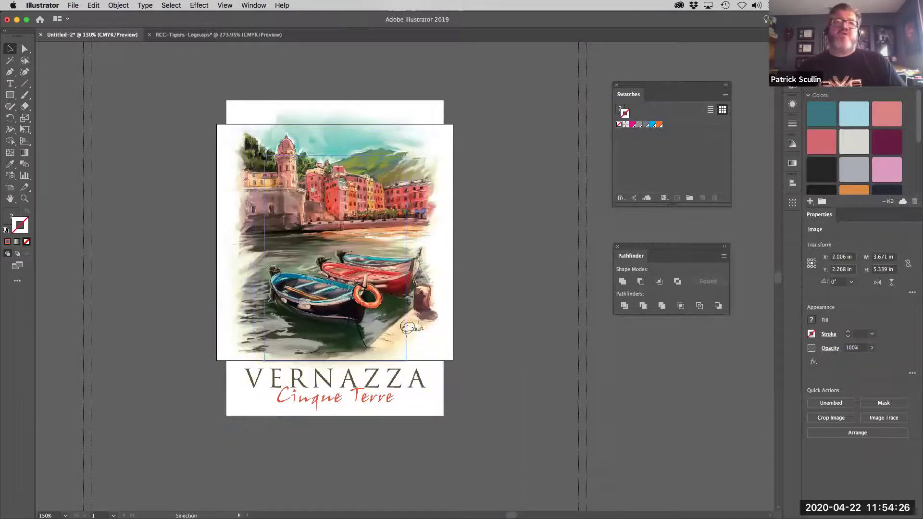
drag(227, 101, 264, 155)
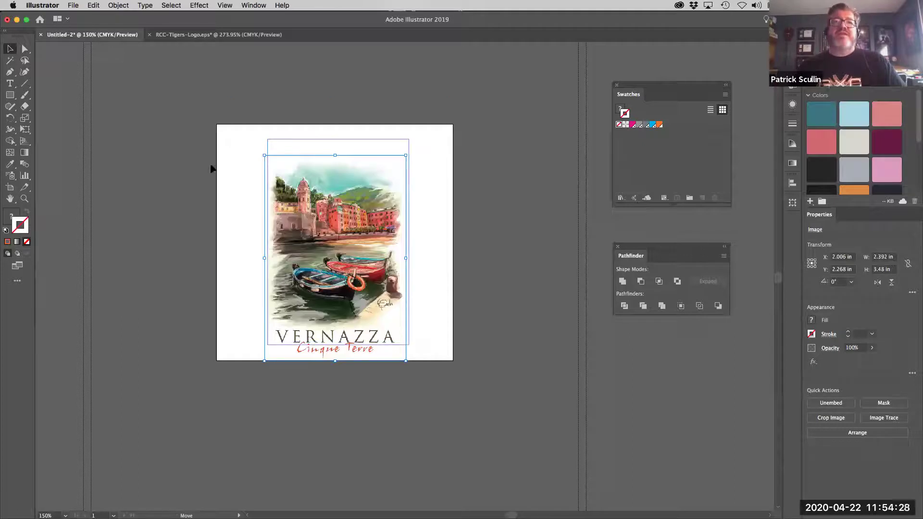
drag(211, 169, 200, 164)
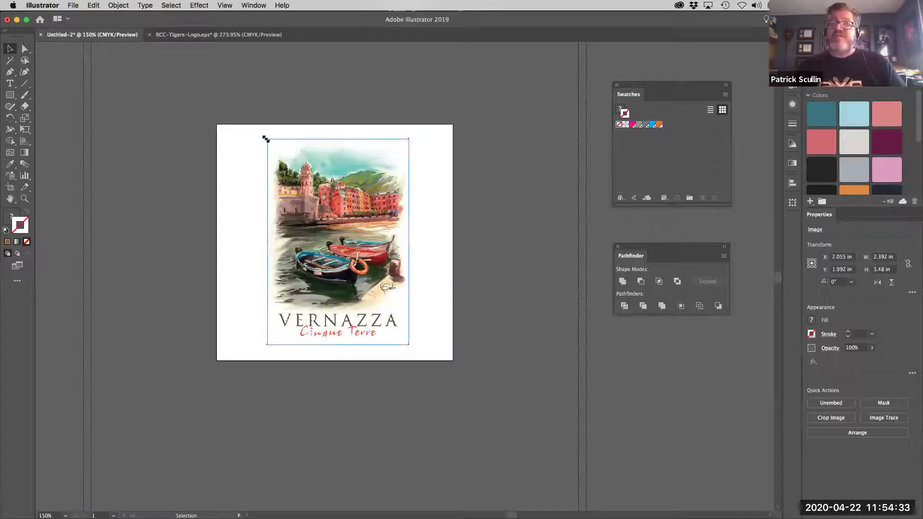
drag(268, 140, 258, 128)
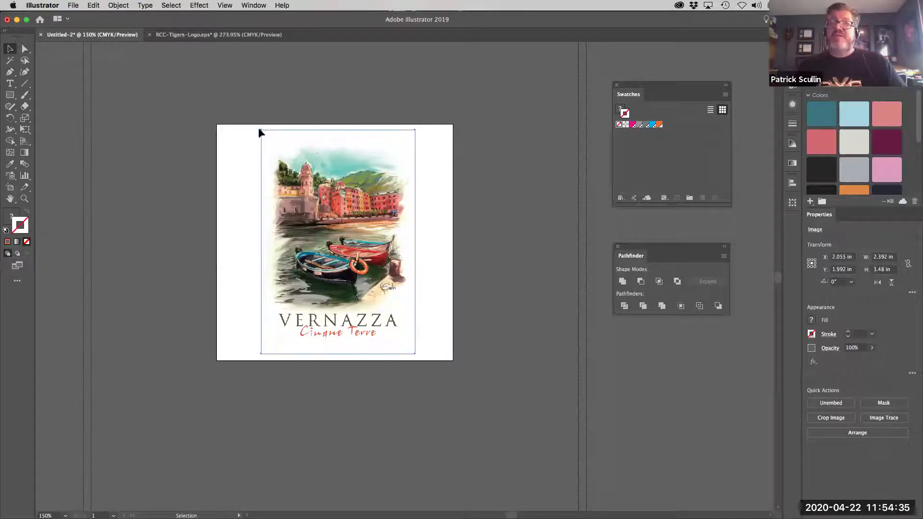
click(195, 96)
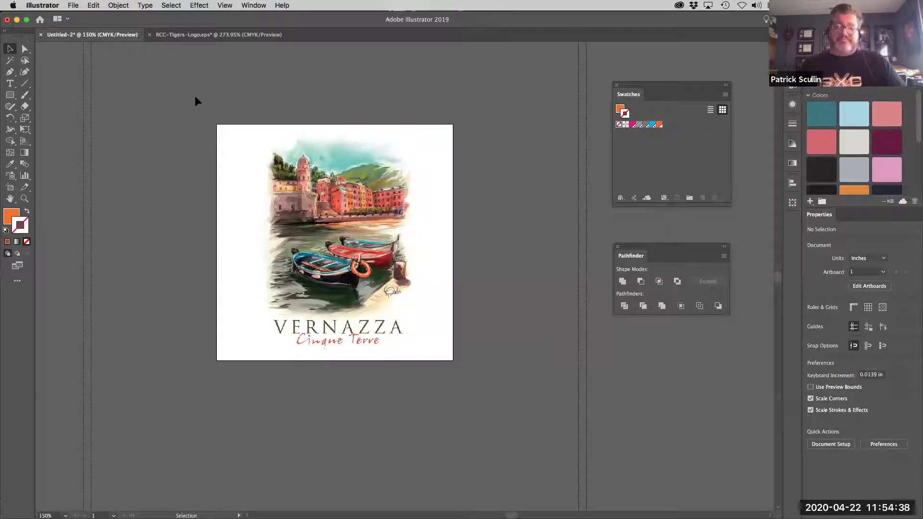
Step: Zoom to 200% and recentre the view on the Vernazza artboard
key(super+equal)
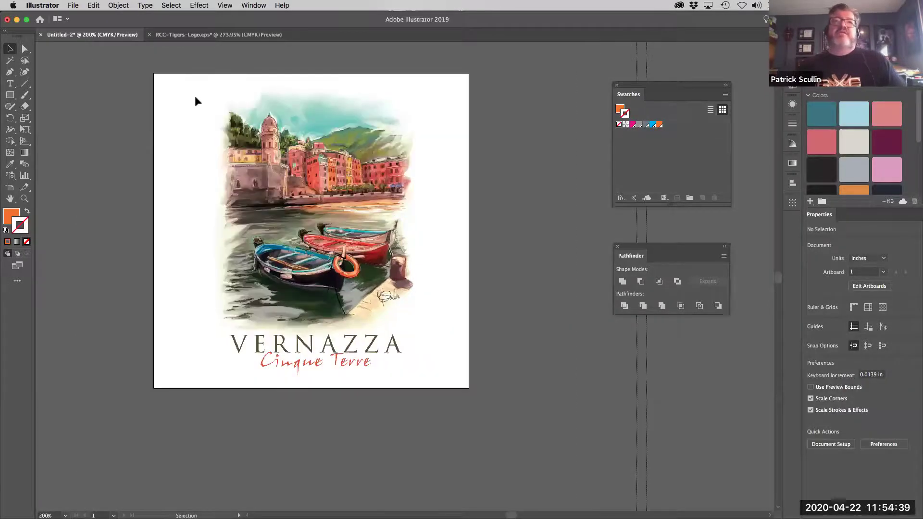
drag(195, 101, 218, 120)
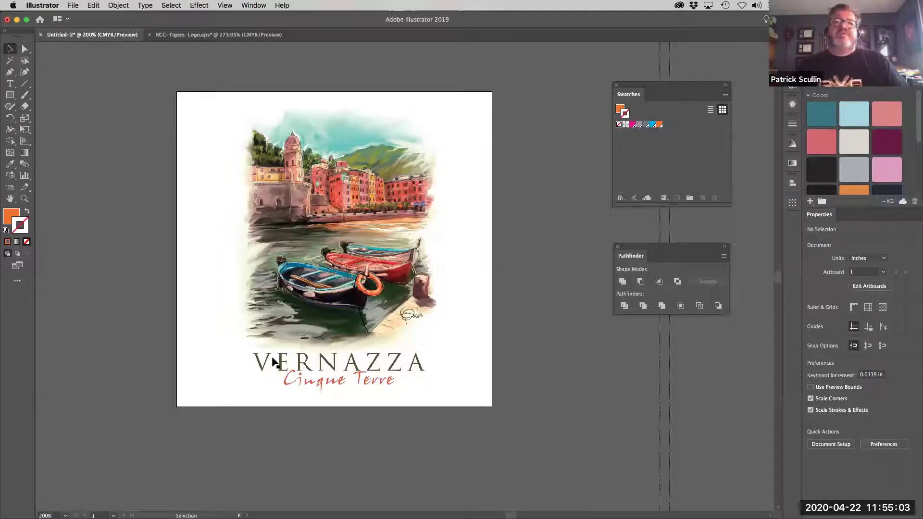
Step: Draw a rectangle over the painting with an orange stroke and no fill
click(11, 95)
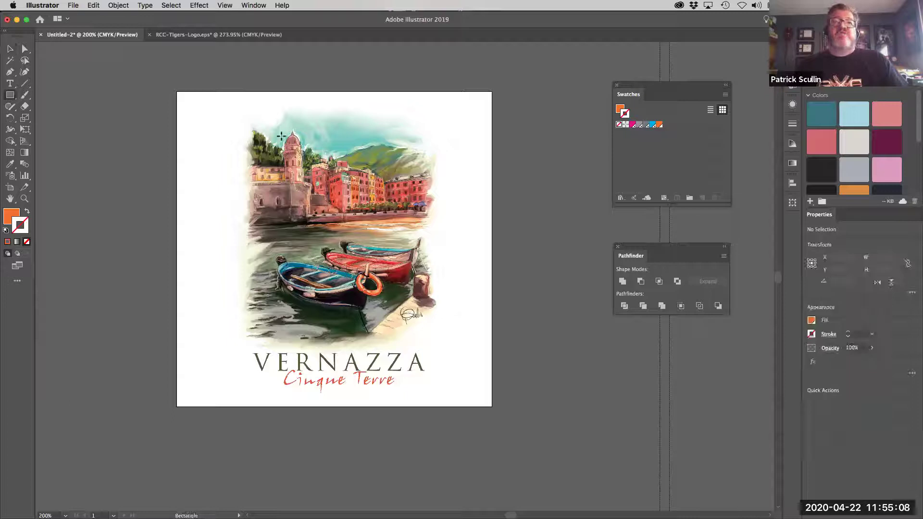
drag(234, 97, 444, 399)
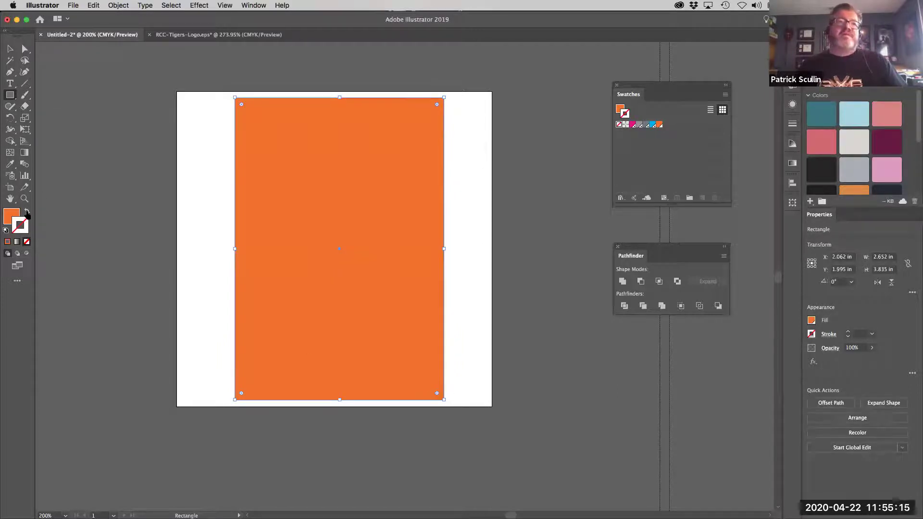
click(27, 213)
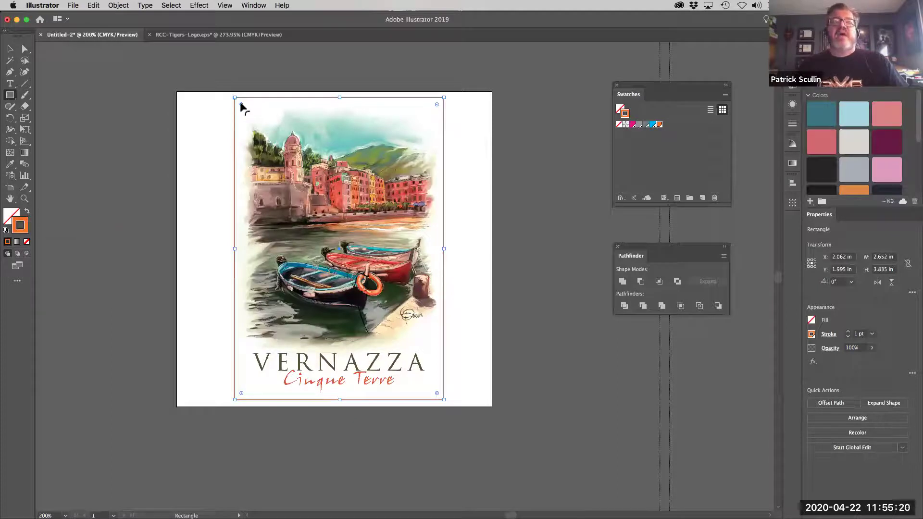
Step: Fully round the frame's corners and move the Swatches panel closer to the artwork
drag(241, 106, 254, 128)
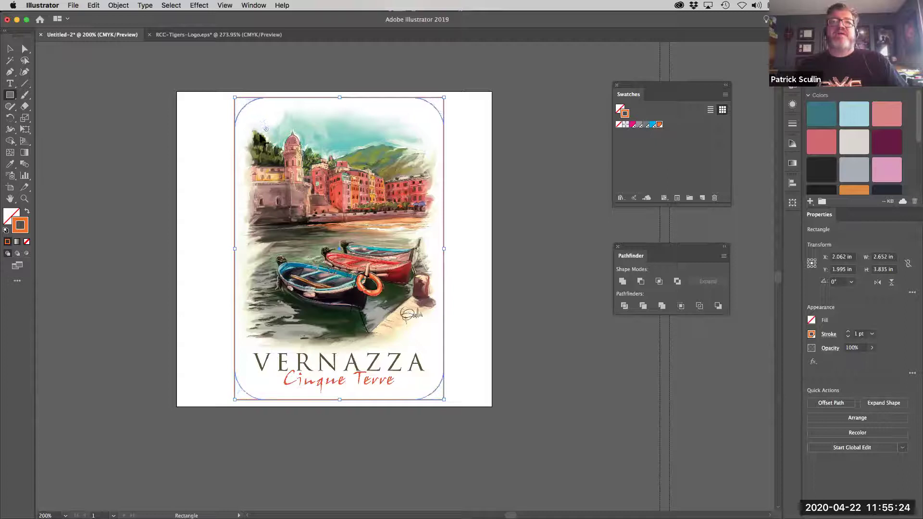
drag(254, 128, 264, 141)
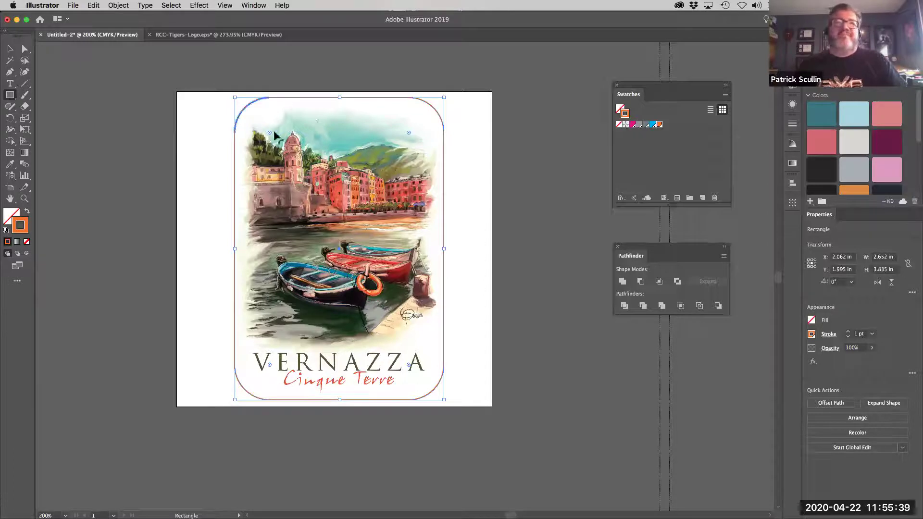
drag(277, 145, 224, 137)
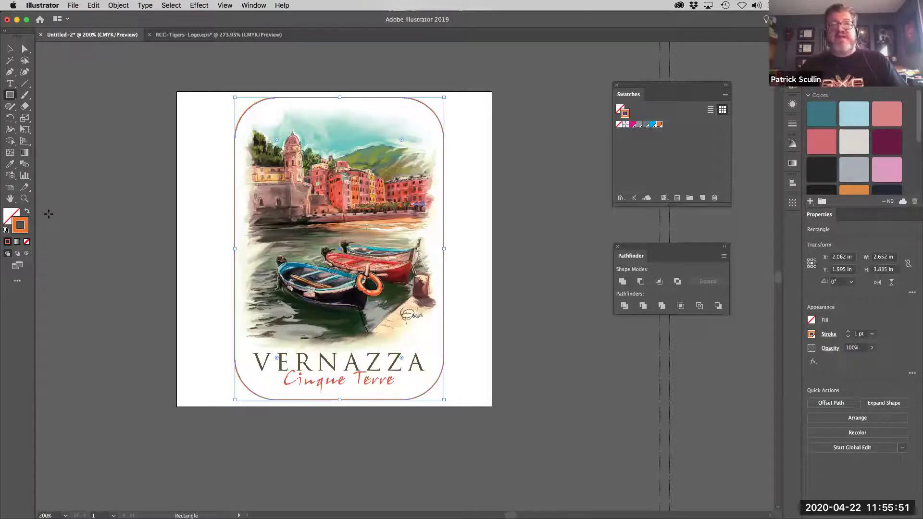
drag(654, 85, 584, 95)
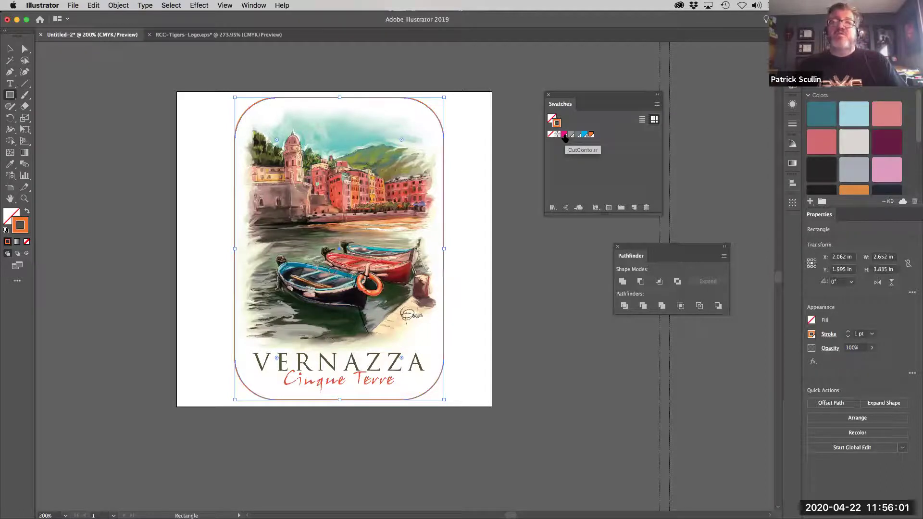
Step: Set the stroke colour to CutContour and delete the rounded rectangle
click(564, 135)
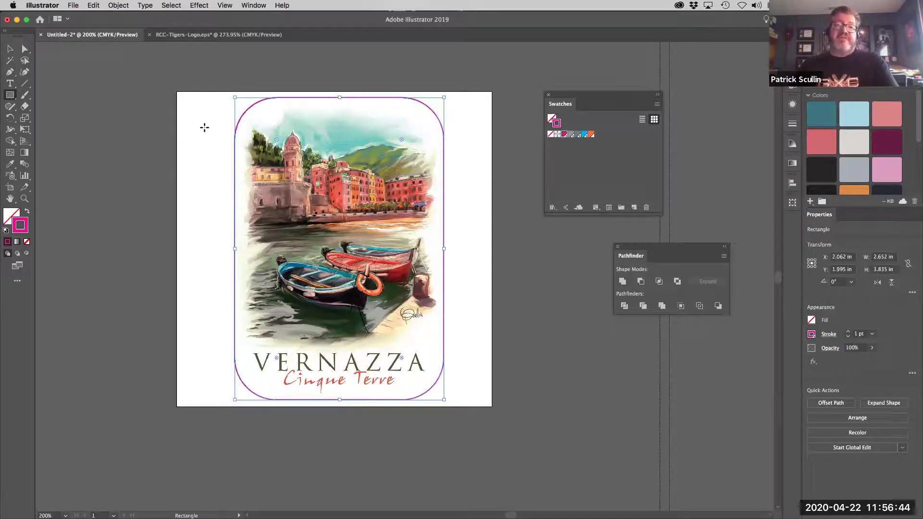
key(Delete)
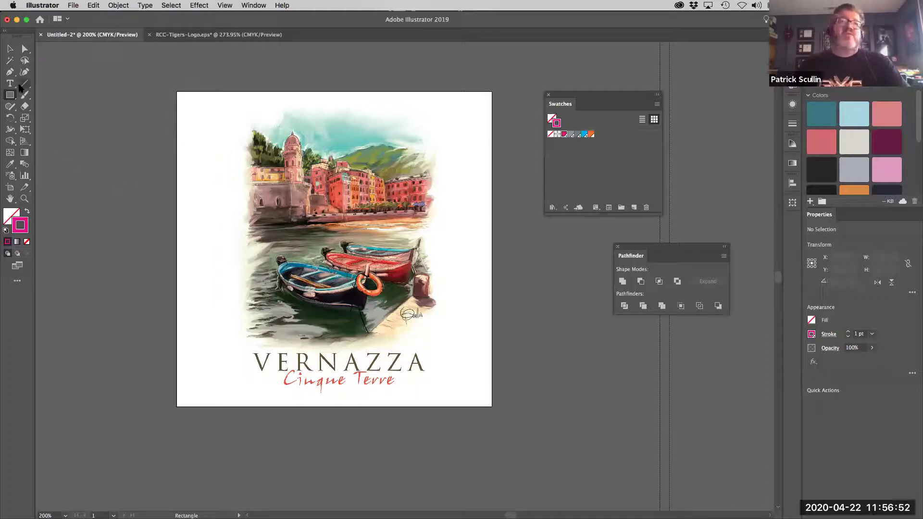
Step: Pen-trace a wavy outline down the left edge and under the Cinque Terre text
click(10, 72)
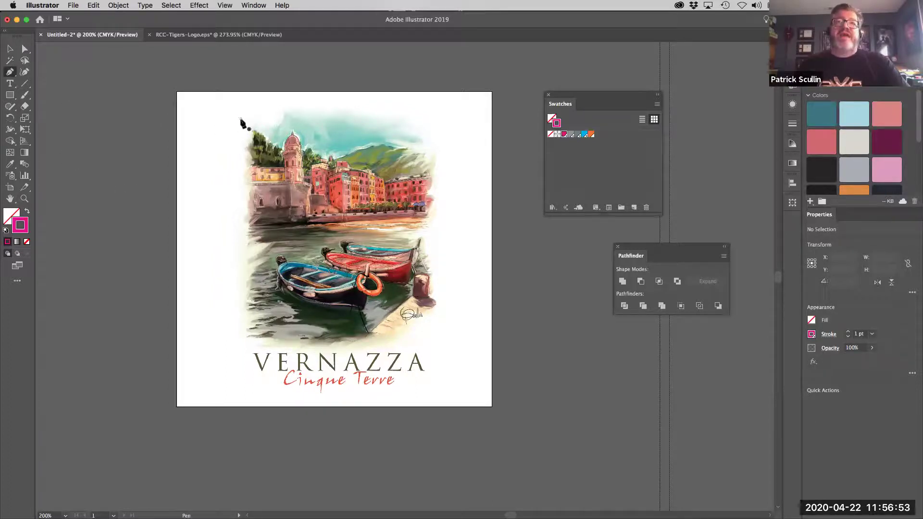
click(239, 119)
drag(238, 151, 232, 252)
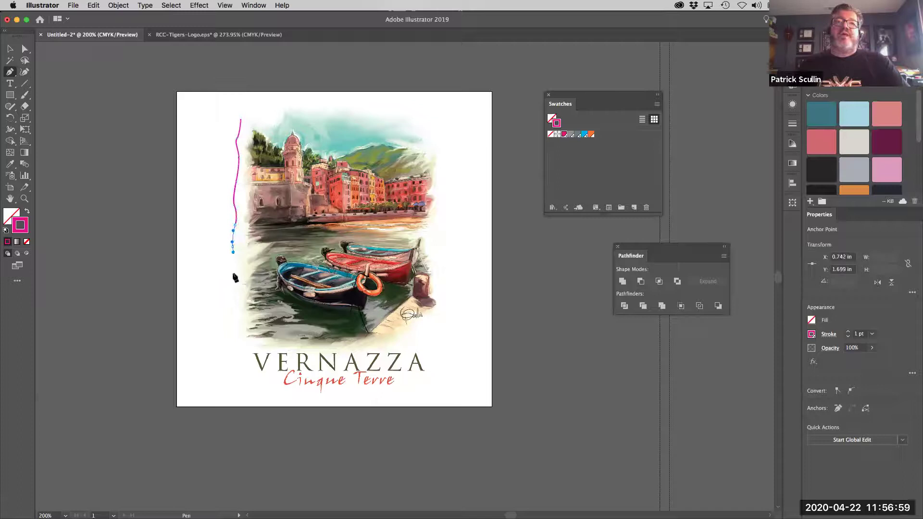
drag(235, 298, 240, 352)
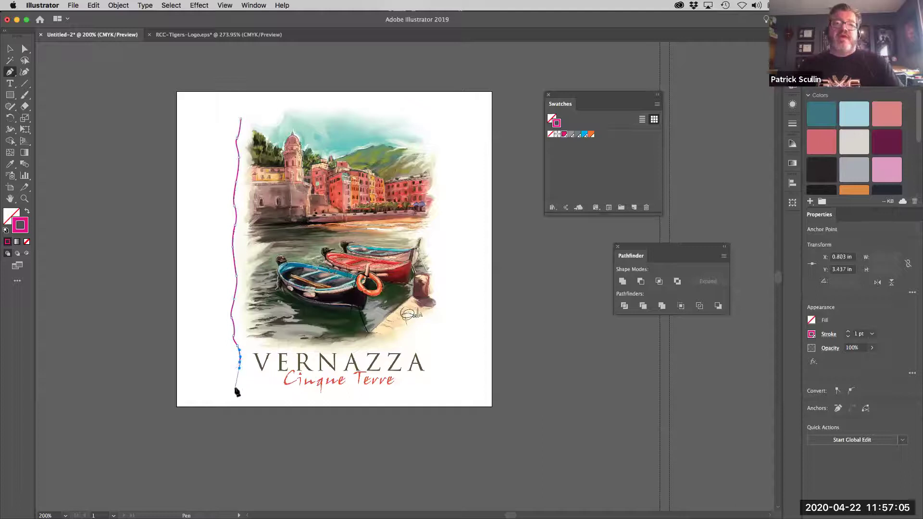
click(241, 389)
click(240, 377)
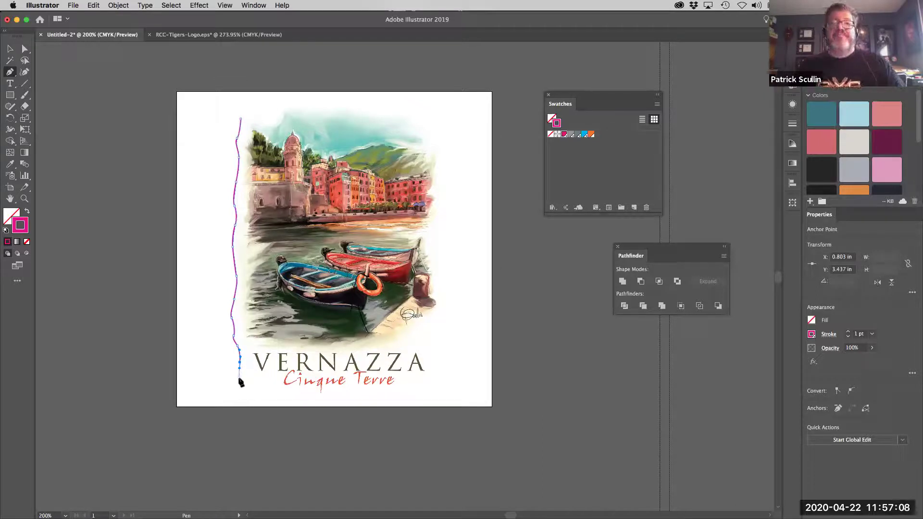
click(267, 377)
drag(277, 394, 283, 394)
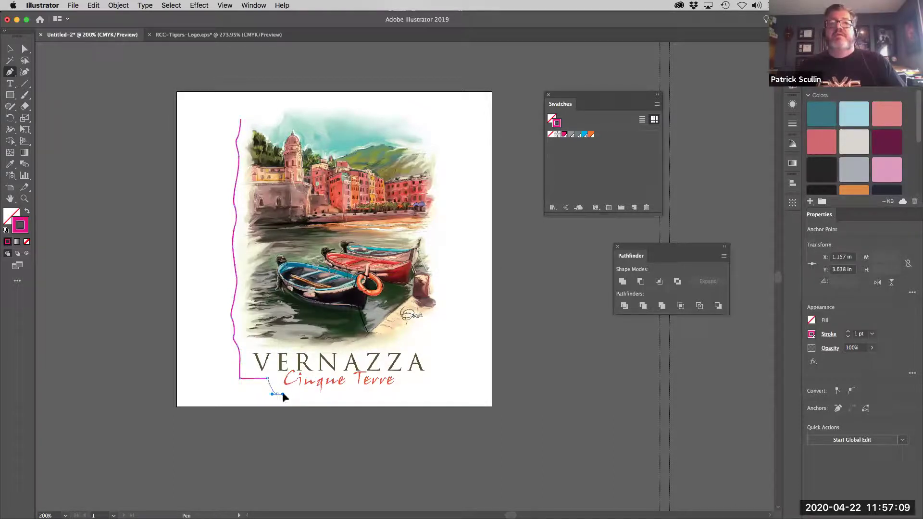
Step: Continue the outline along the bottom, up the right side and across the top
click(407, 394)
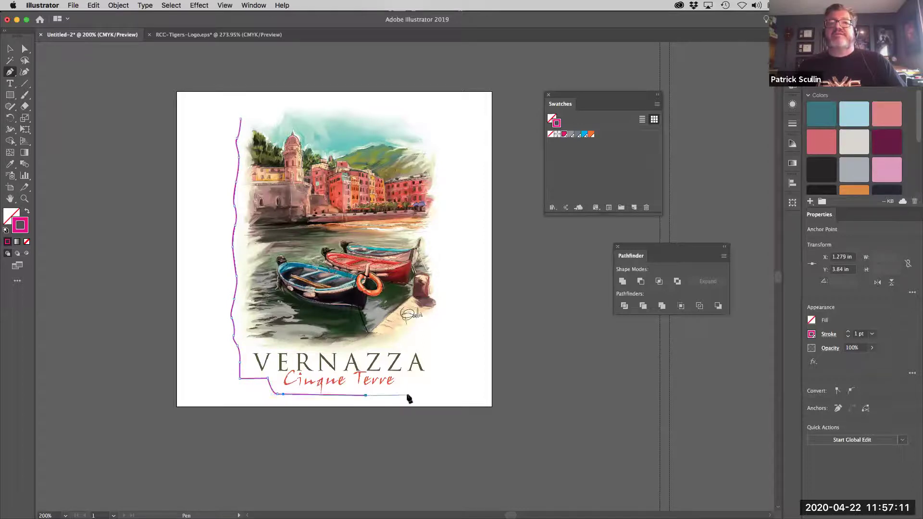
click(410, 378)
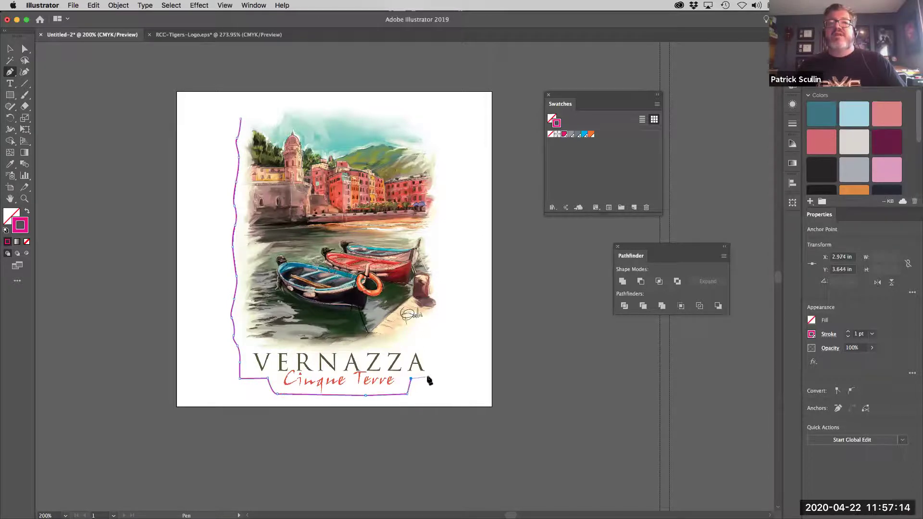
drag(432, 375, 433, 353)
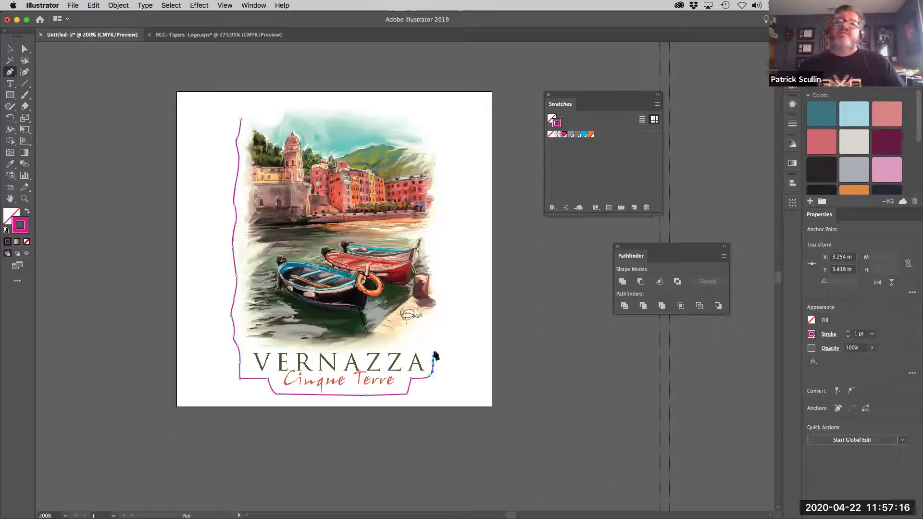
drag(441, 308, 444, 169)
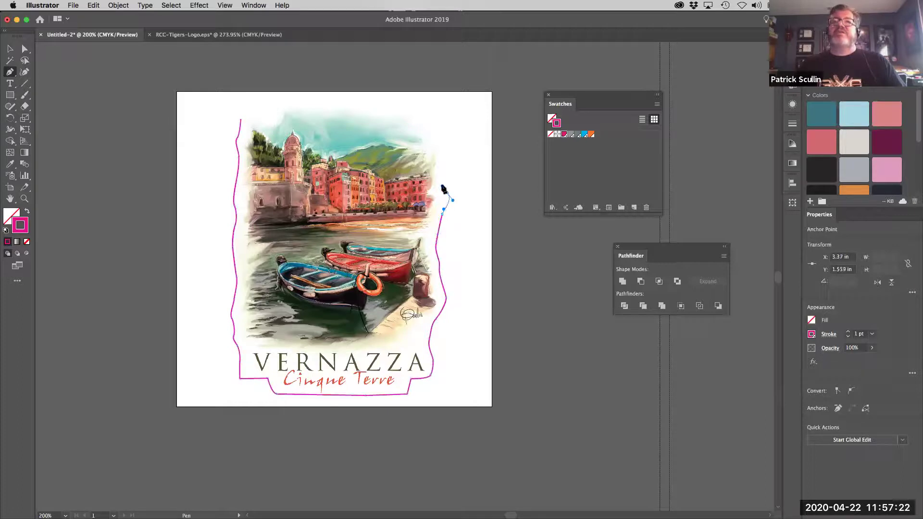
drag(440, 130, 391, 103)
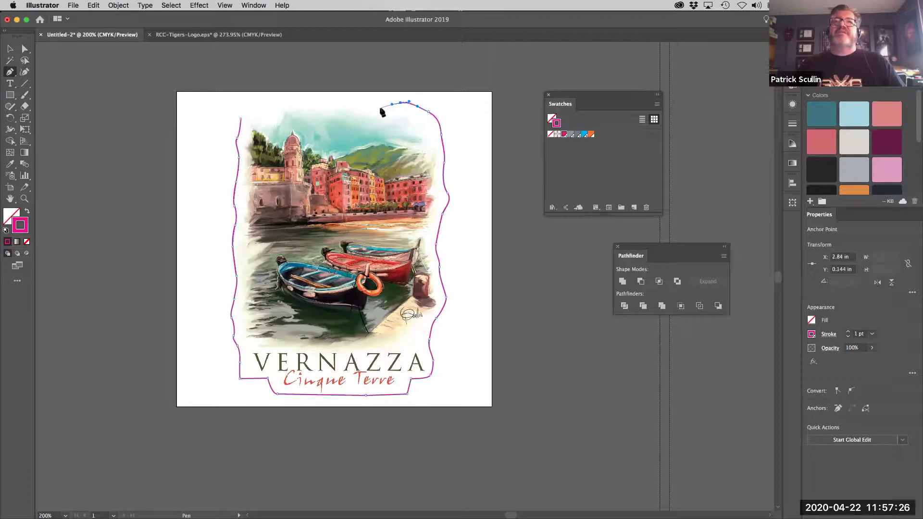
mouse_move(336, 100)
mouse_down()
mouse_move(282, 101)
mouse_move(243, 122)
mouse_up()
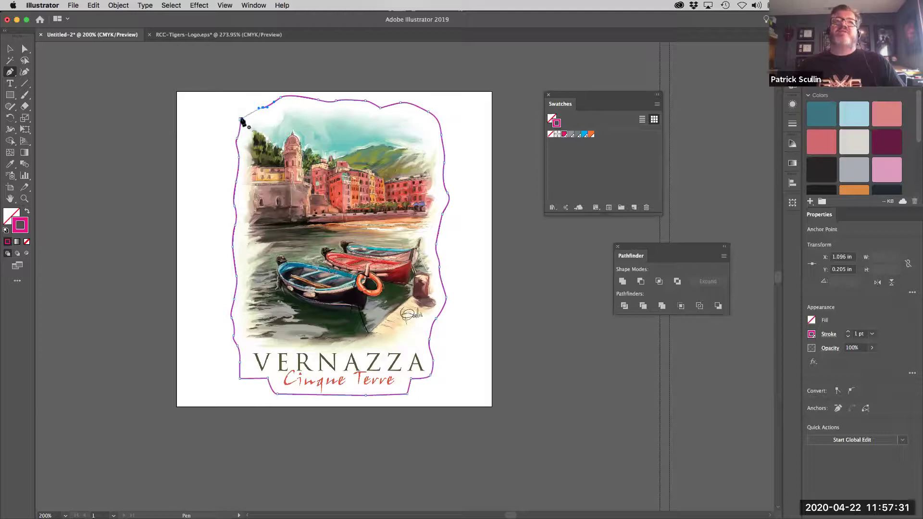
click(238, 118)
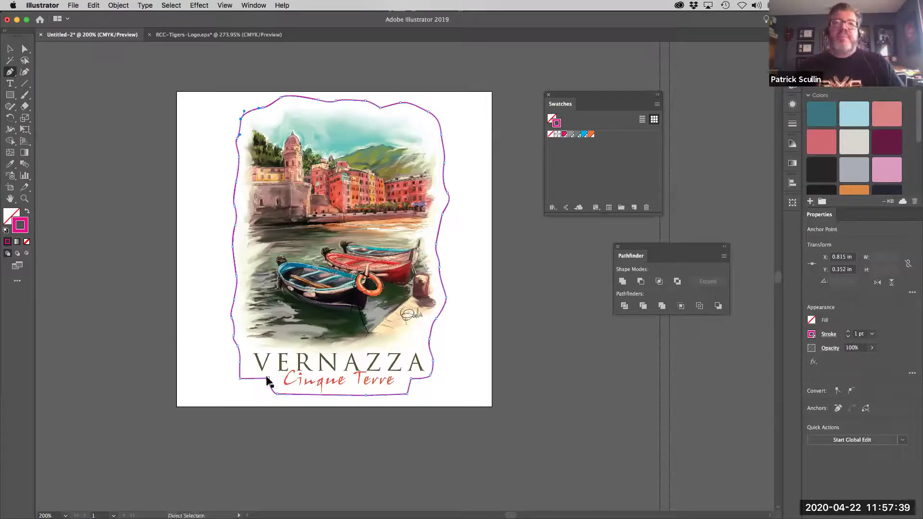
Step: Close the outline at the bottom-left, adjust its corner anchors, and deselect it
click(268, 380)
click(241, 381)
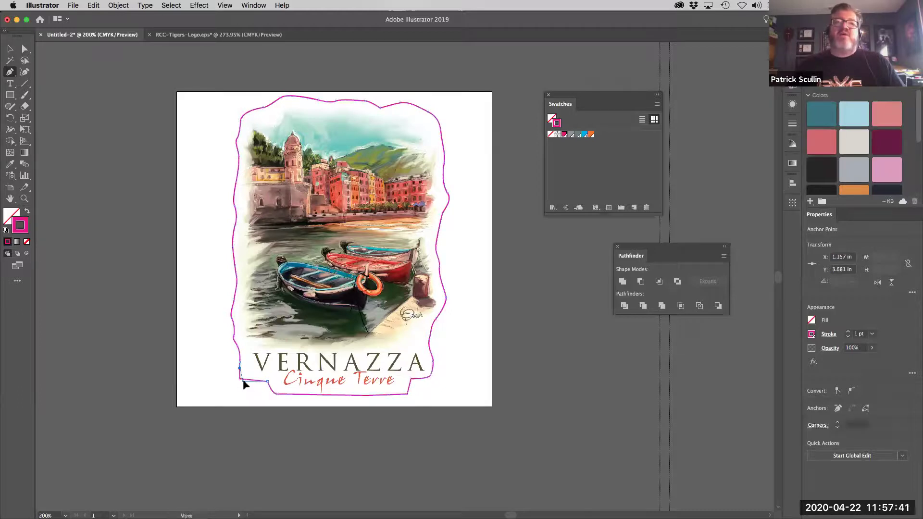
drag(435, 396, 419, 376)
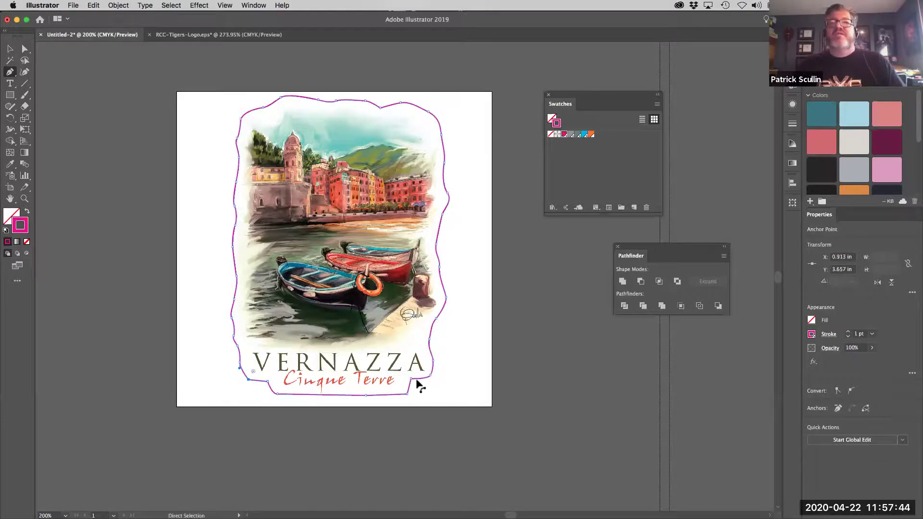
click(413, 393)
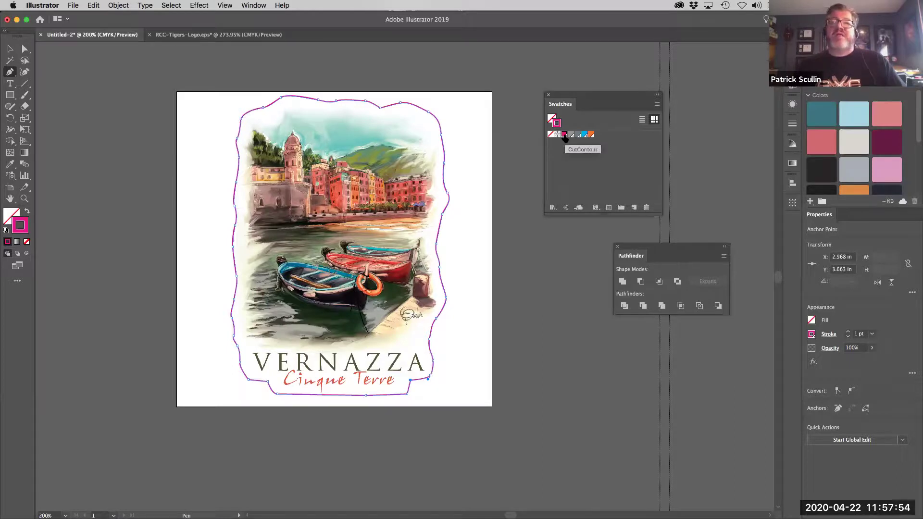
click(10, 48)
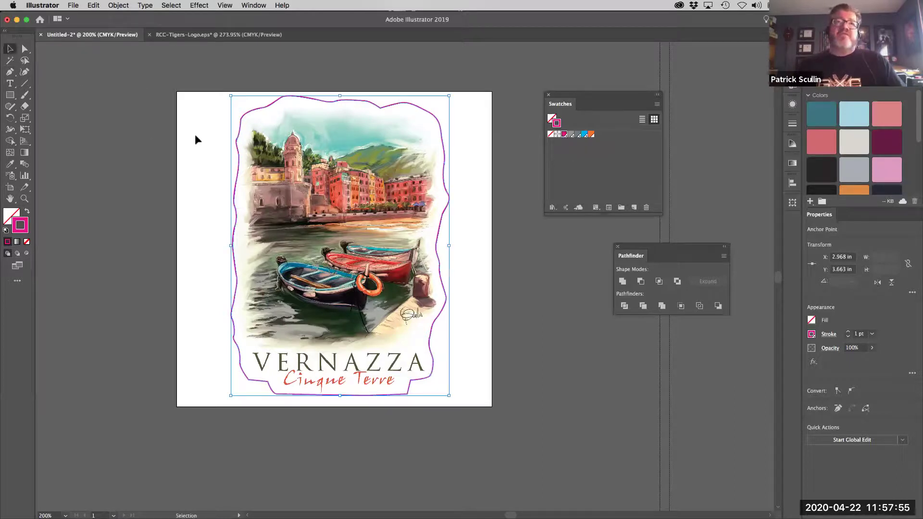
click(165, 193)
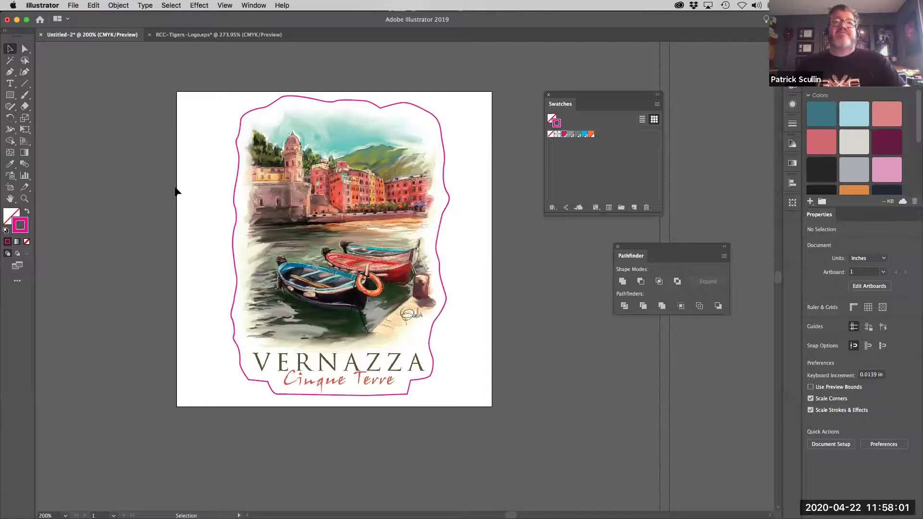
Step: Save the document as Untitled-2.pdf in Adobe PDF format
click(77, 5)
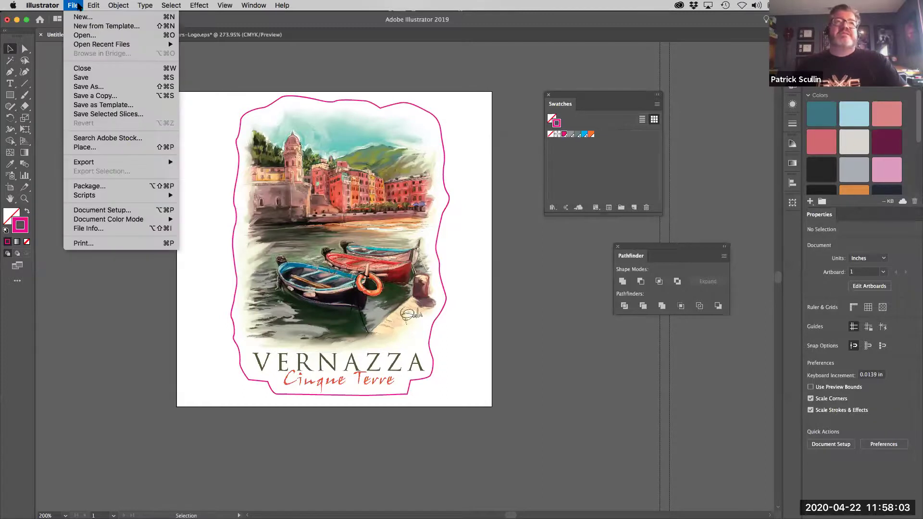
click(101, 85)
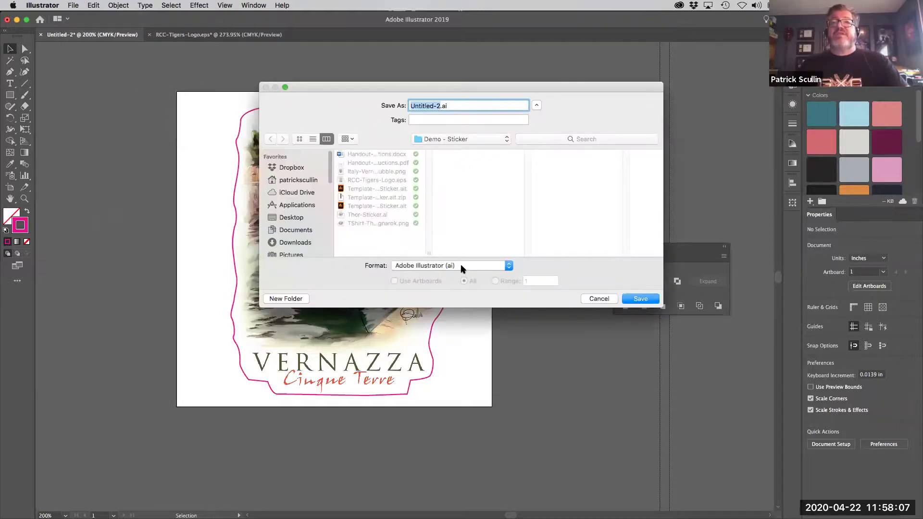
click(463, 267)
click(457, 292)
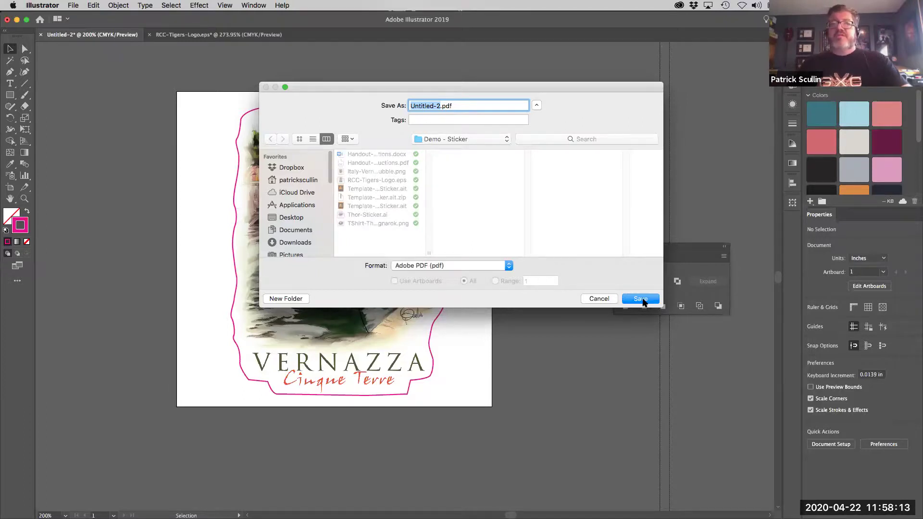
click(626, 299)
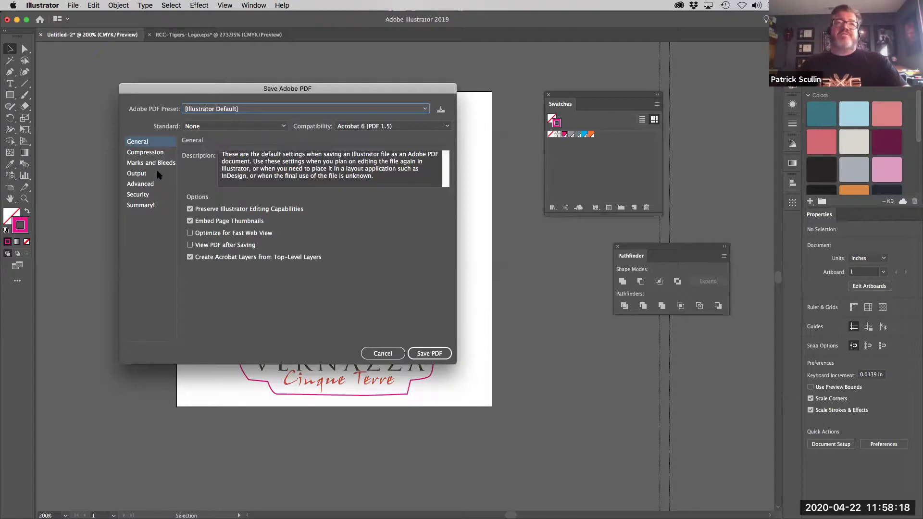
Step: View the PDF Output panel, confirming No Conversion and no included profiles, then dismiss it
click(137, 173)
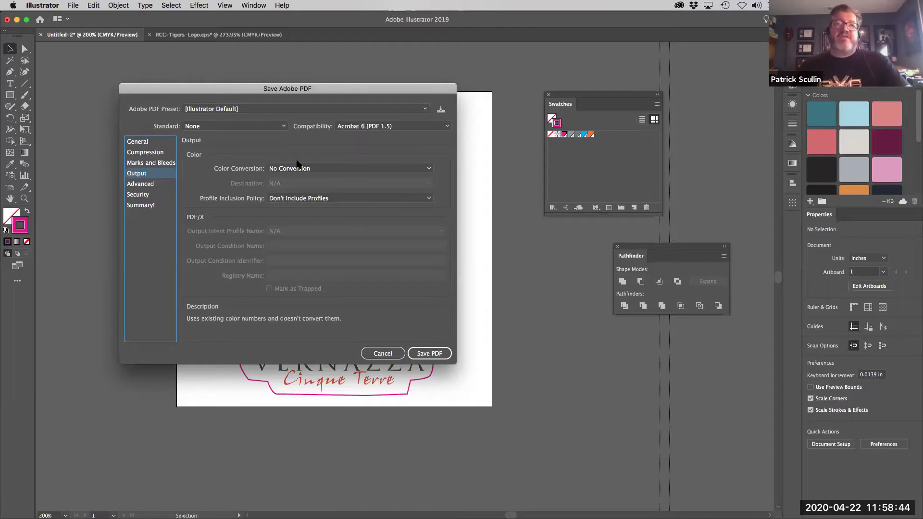
click(375, 354)
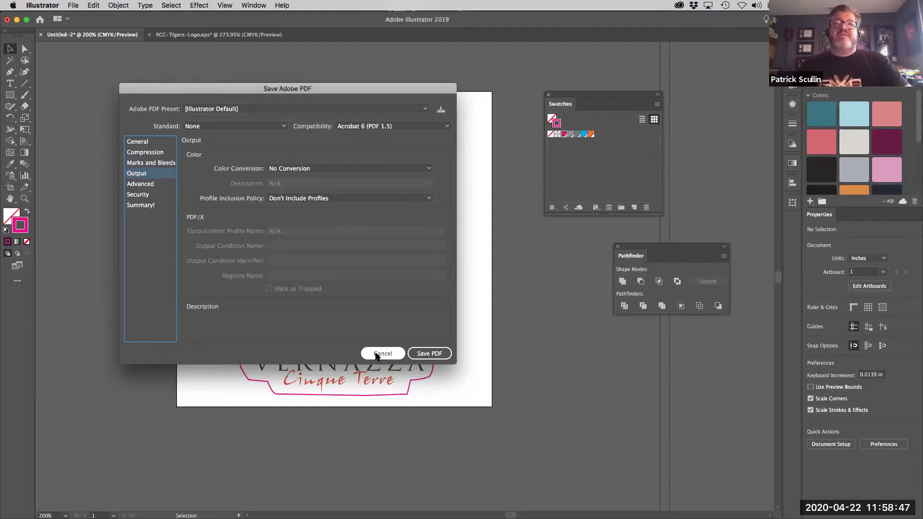
Step: Cancel the Save Adobe PDF dialog, returning to the Vernazza sticker unsaved
click(374, 353)
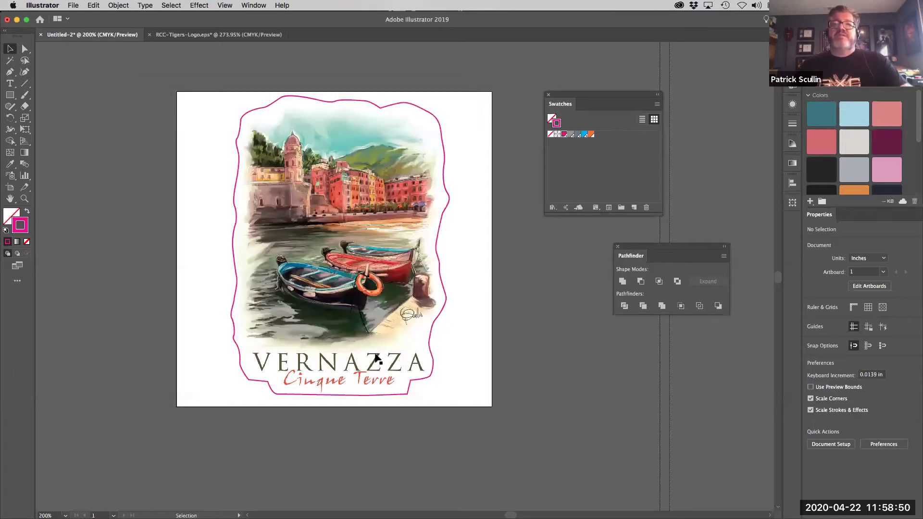